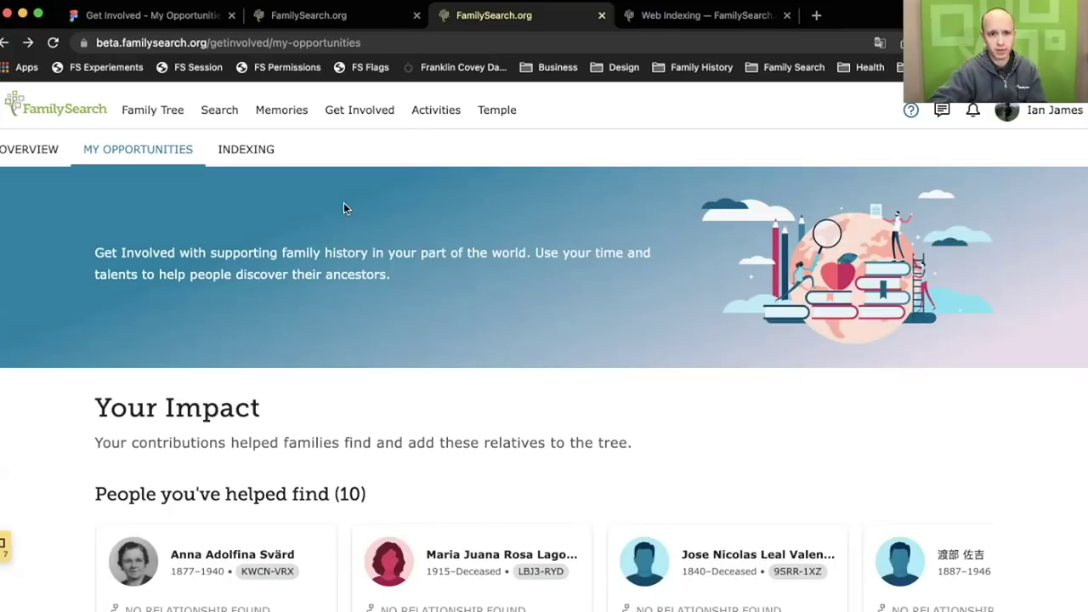
- View the Get Involved options, visit the Web Indexing page, and return to My Opportunities
left_click(375, 107)
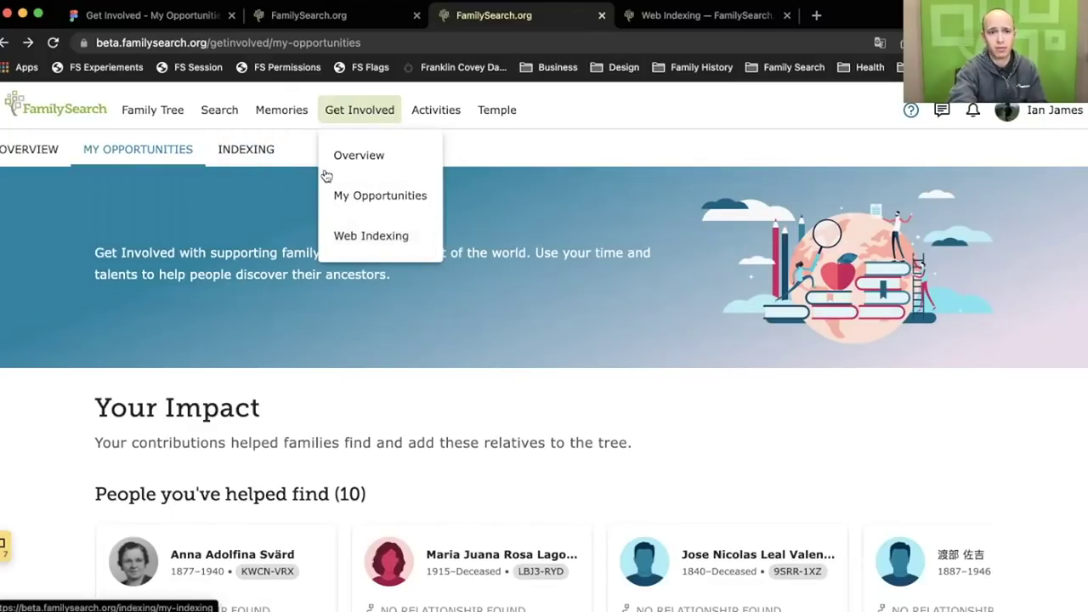
scroll(466, 358, "down", 6)
scroll(466, 358, "down", 5)
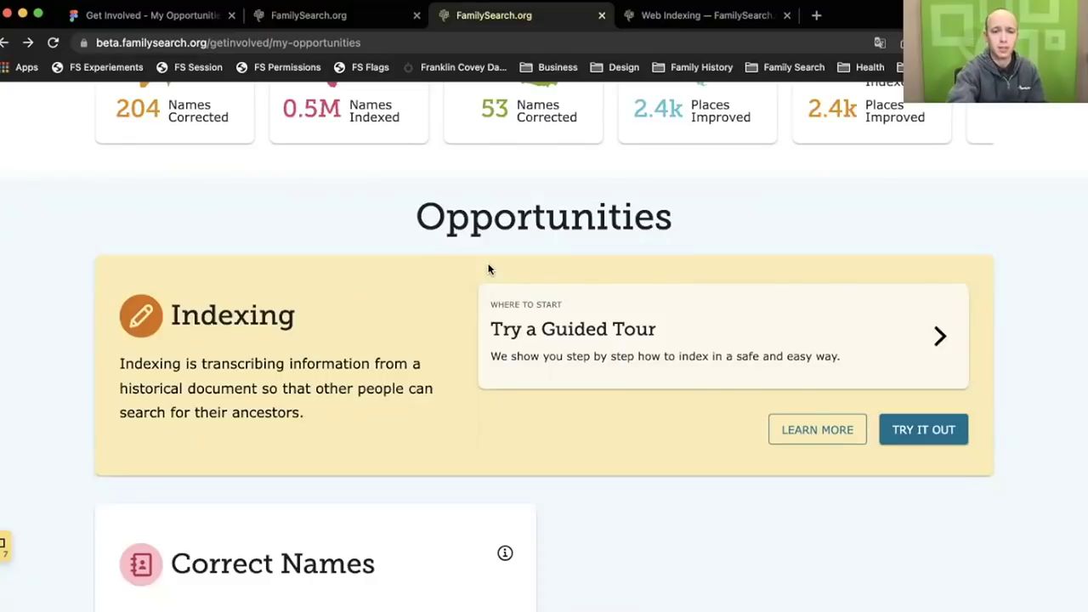
scroll(489, 269, "up", 10)
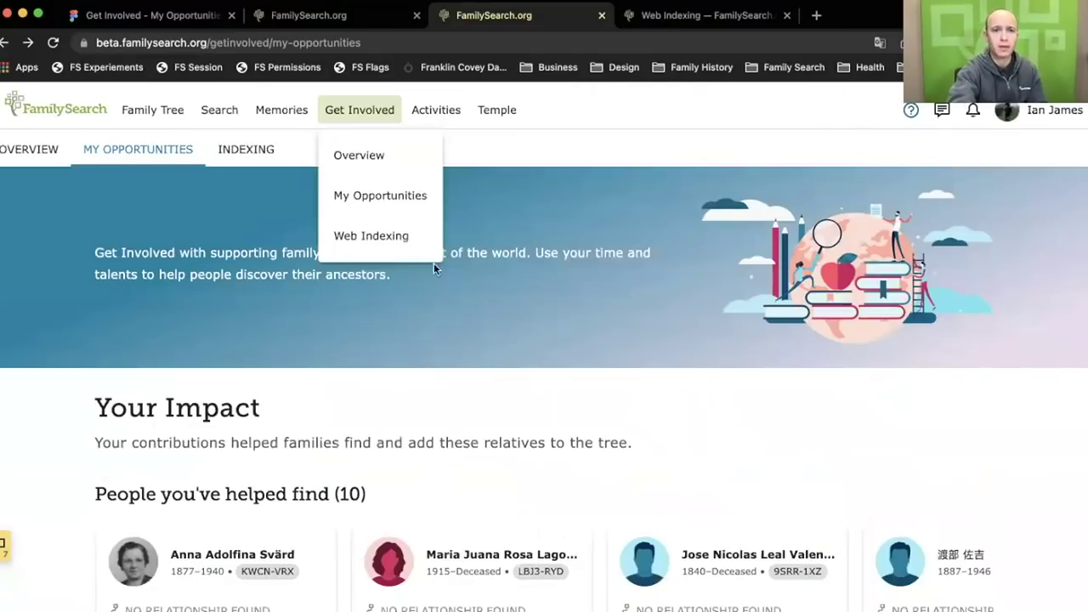
left_click(387, 247)
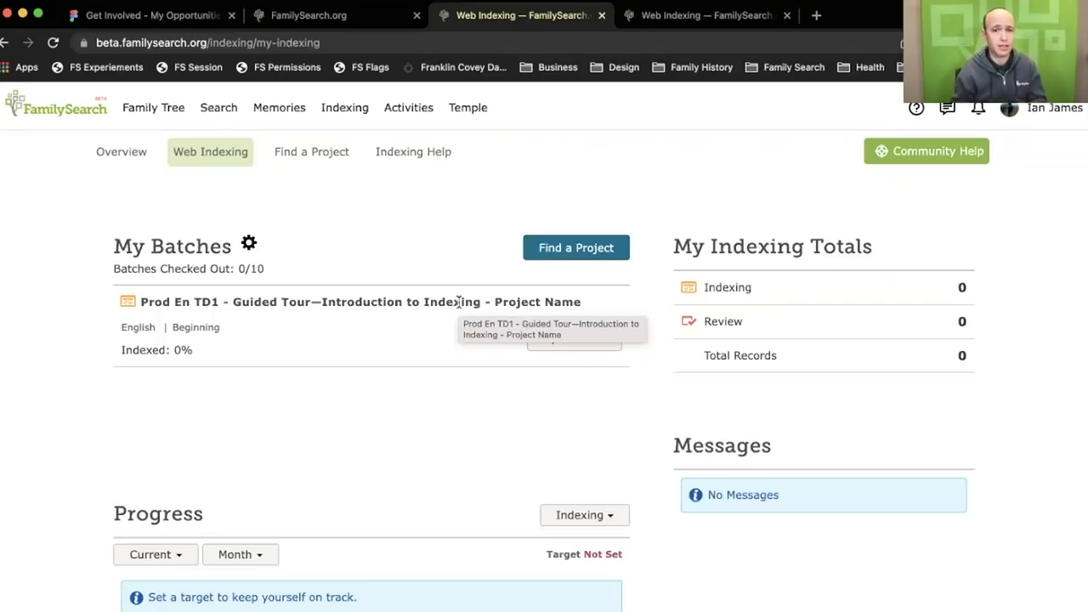
key("super+bracketleft")
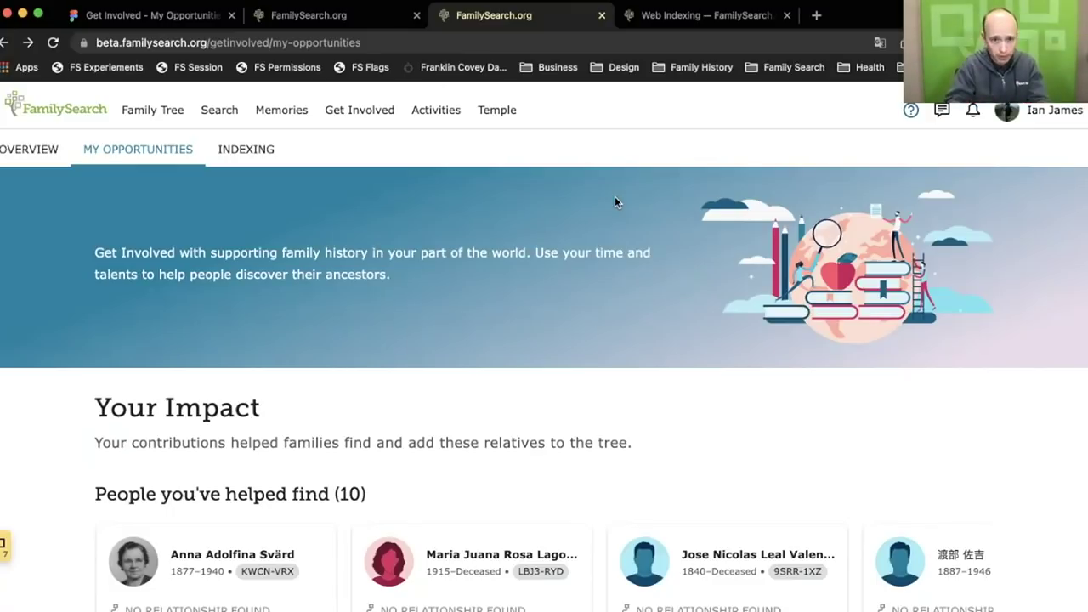
- Examine the people helped, worldwide contributions, volunteer opportunities and mobile app information on the My Opportunities page
scroll(615, 201, "down", 3)
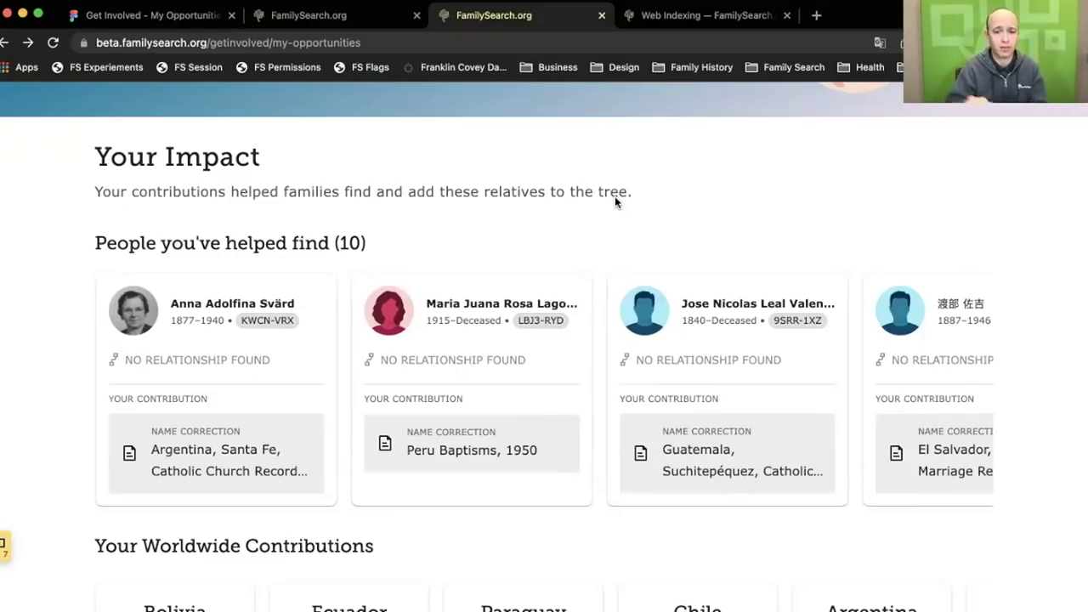
scroll(593, 342, "right", 3)
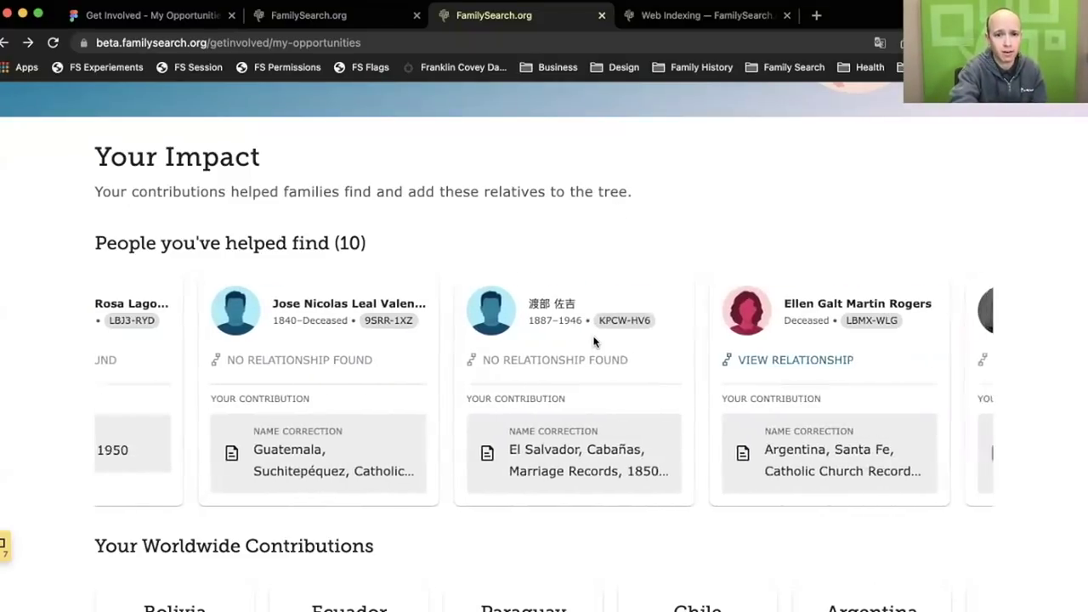
scroll(593, 342, "right", 10)
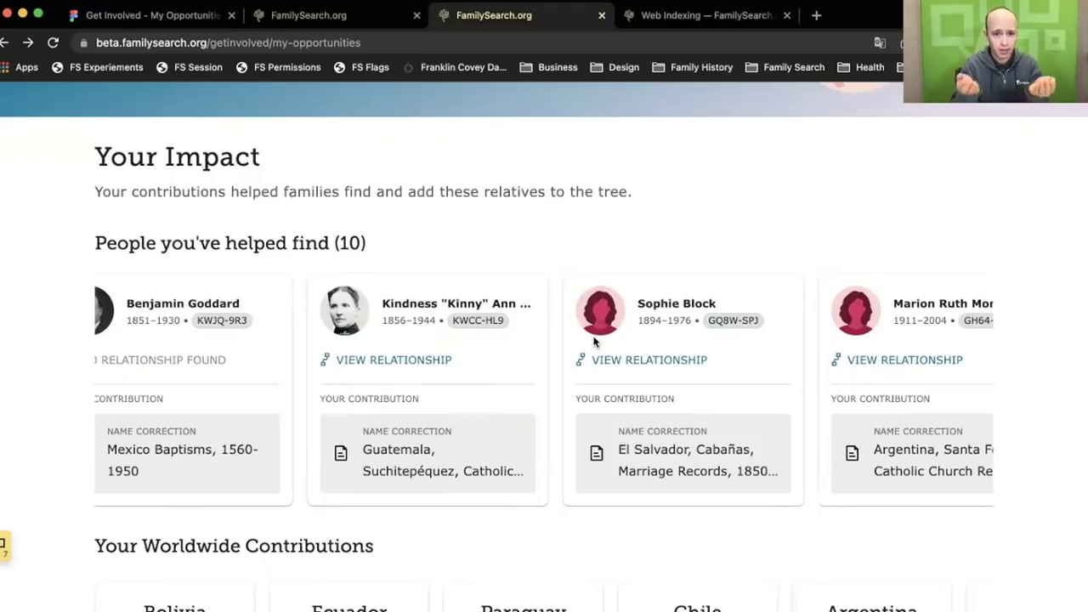
scroll(593, 341, "left", 5)
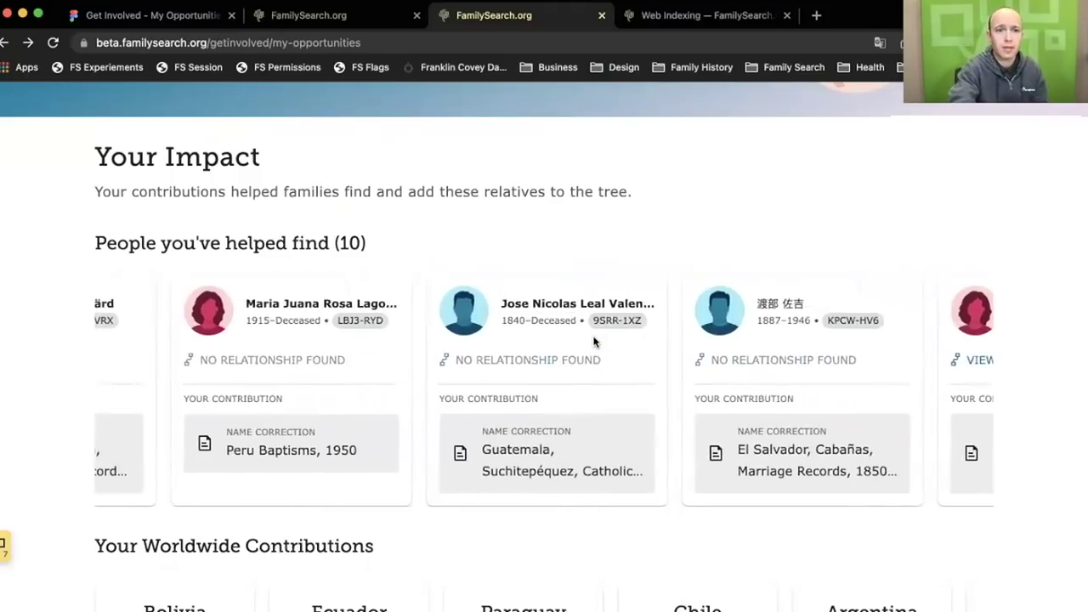
scroll(593, 342, "down", 5)
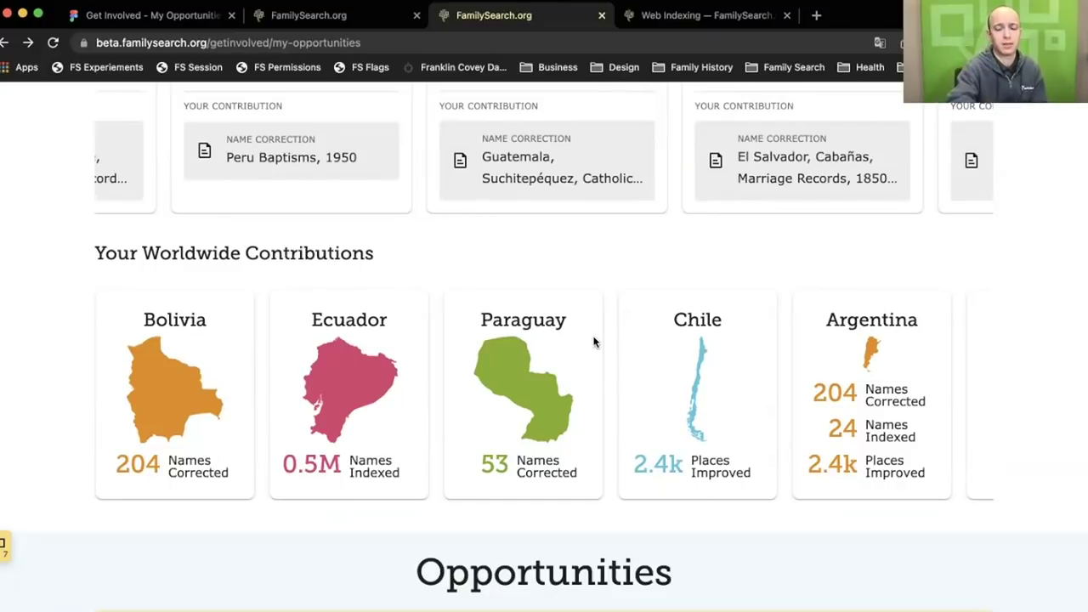
scroll(593, 342, "down", 5)
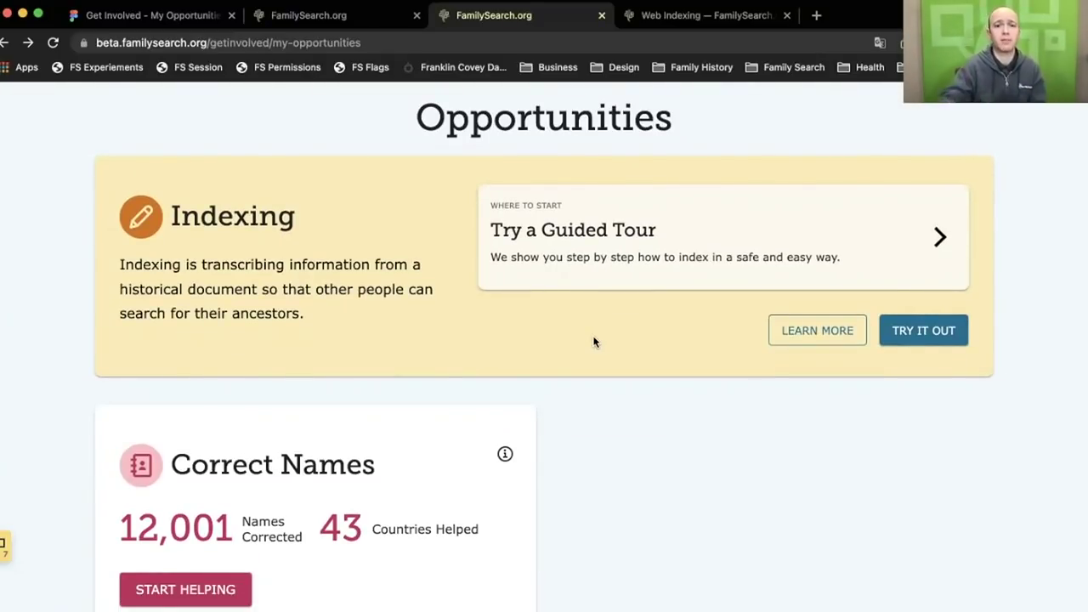
scroll(593, 342, "down", 1)
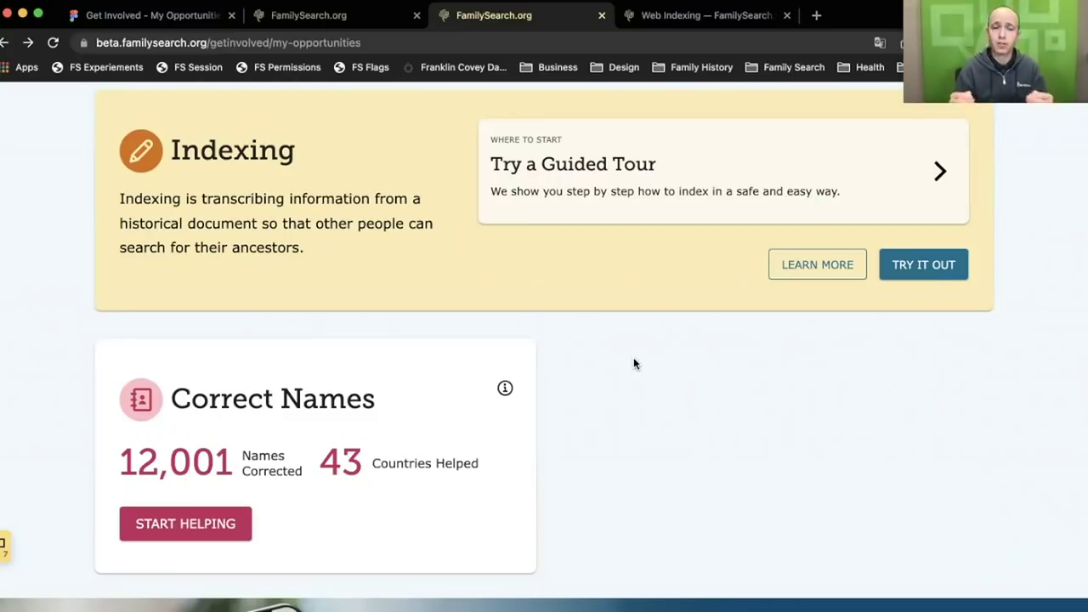
scroll(633, 363, "down", 1)
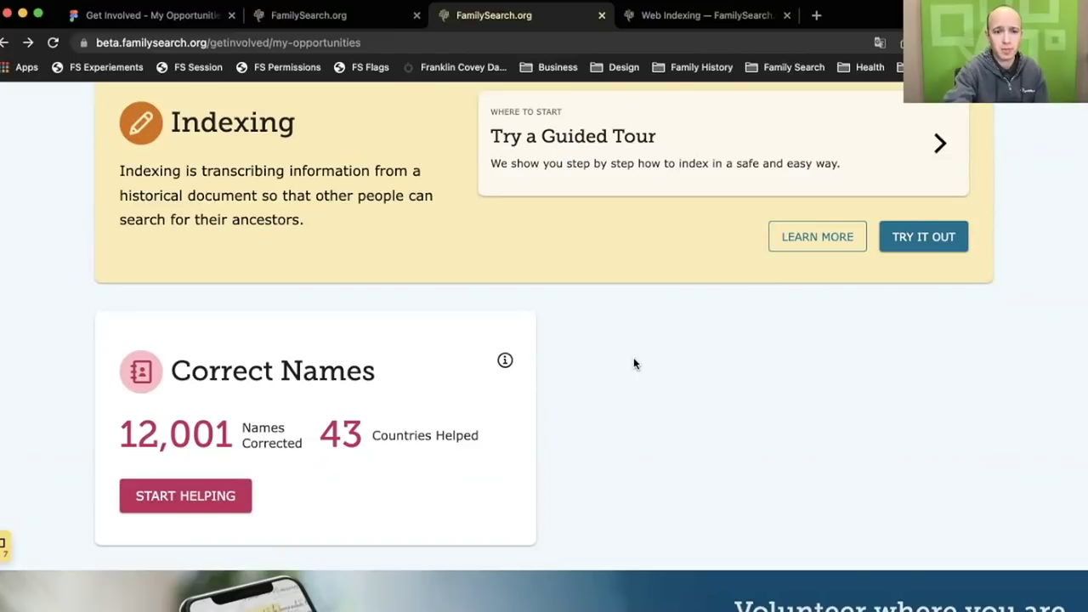
scroll(633, 364, "down", 3)
scroll(634, 364, "down", 2)
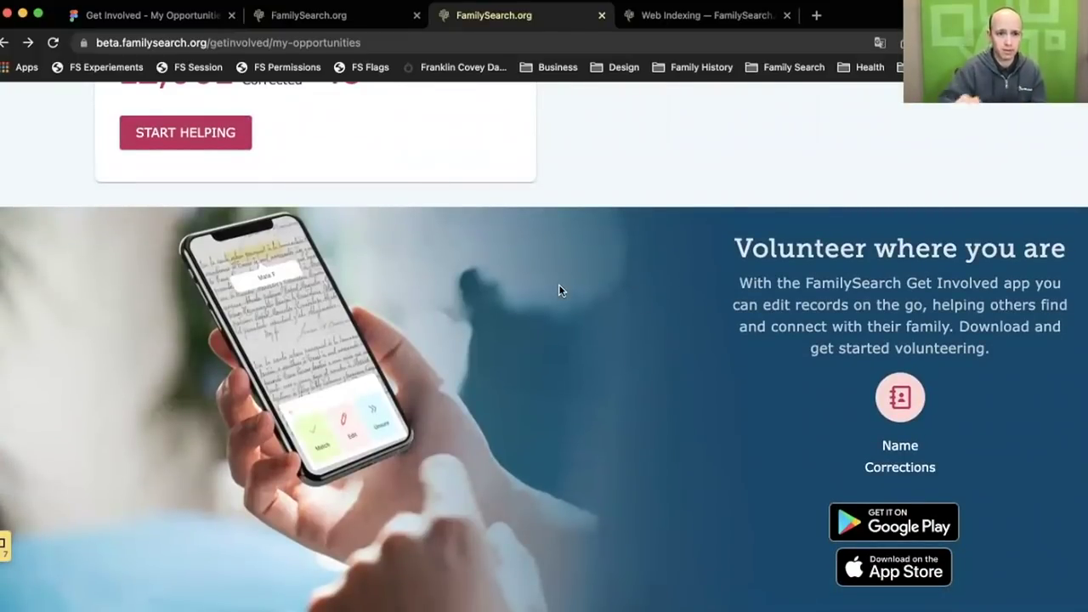
- On the integration site, find Correct Names tasks for El Salvador and start helping
key("ctrl+shift+Tab")
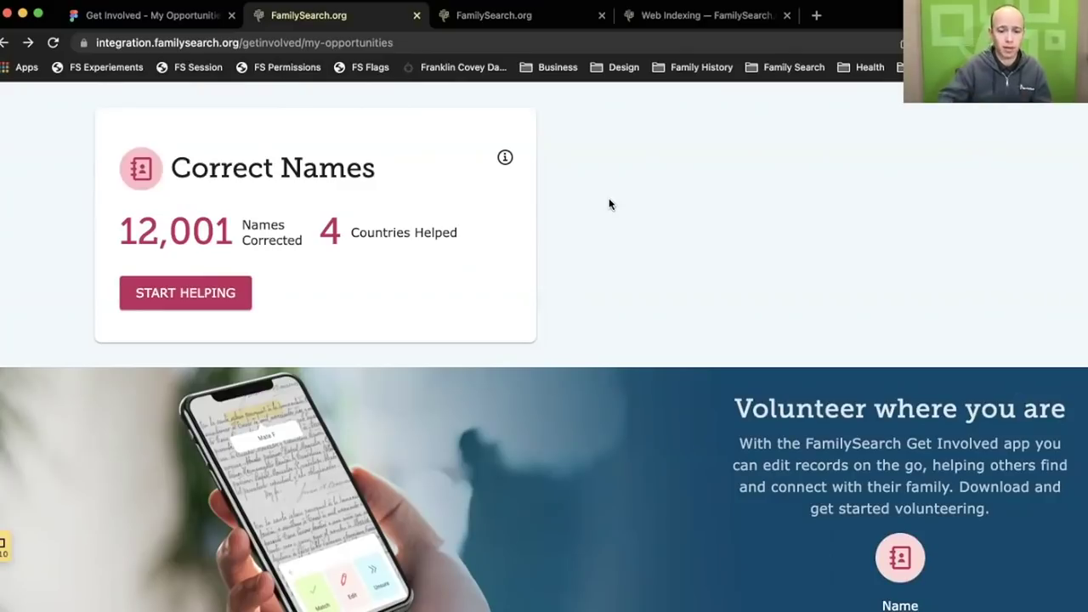
left_click(213, 304)
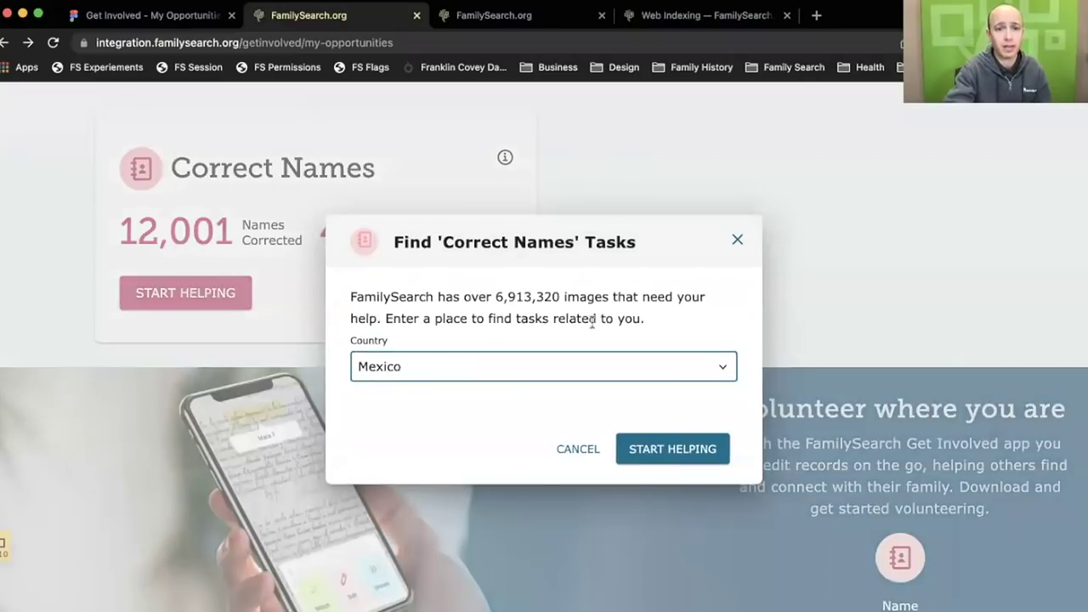
left_click(568, 365)
left_click(509, 326)
left_click(677, 453)
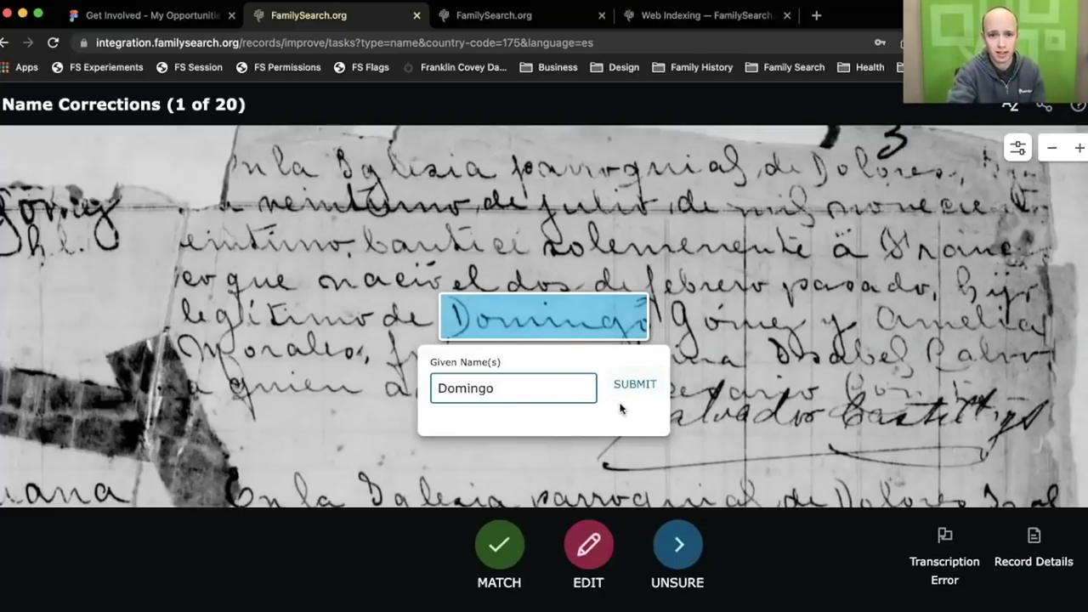
- Mark the first name as a match, the second as unsure and the third as a match, going back once to re-confirm the third
left_click(514, 553)
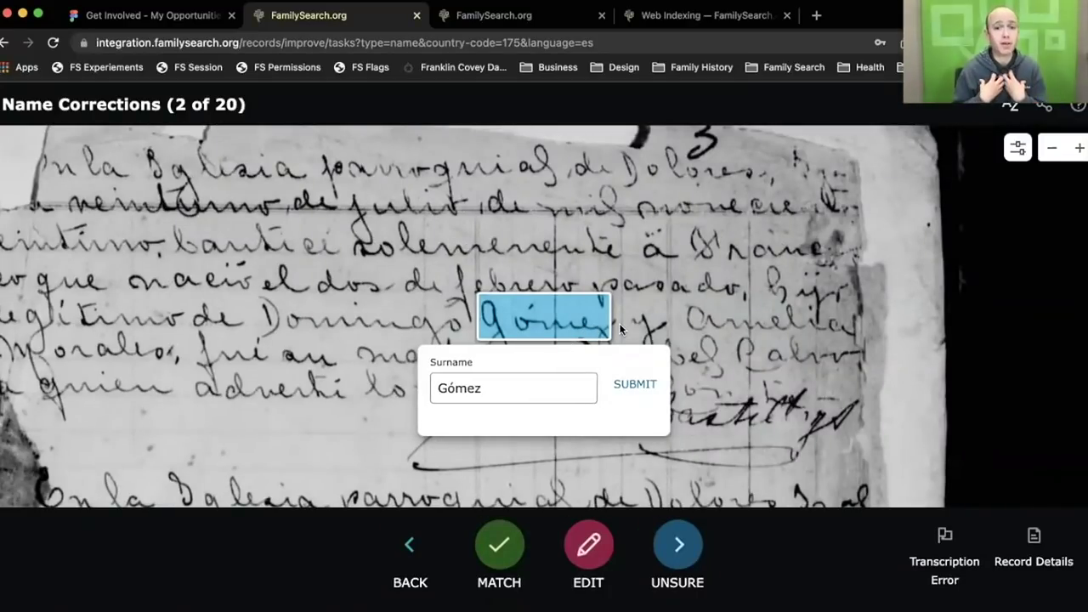
left_click(679, 544)
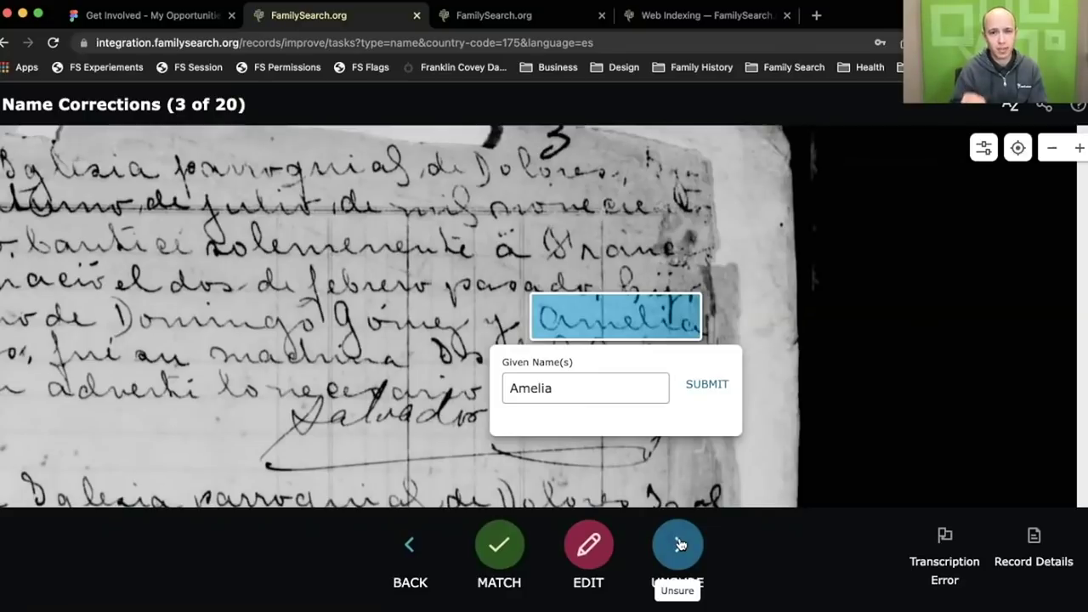
left_click(510, 545)
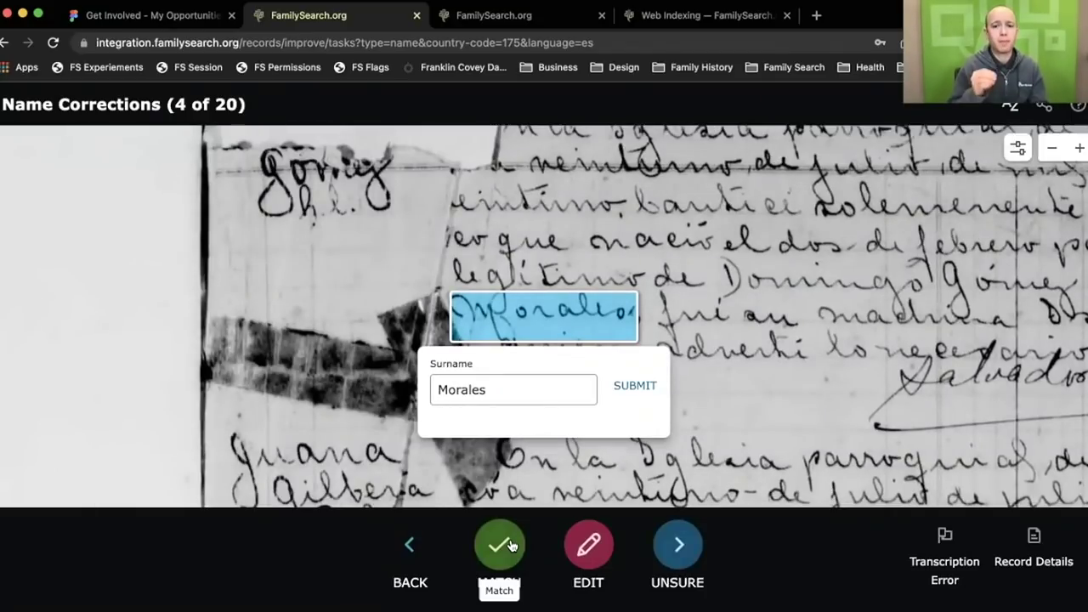
left_click(409, 544)
left_click(493, 559)
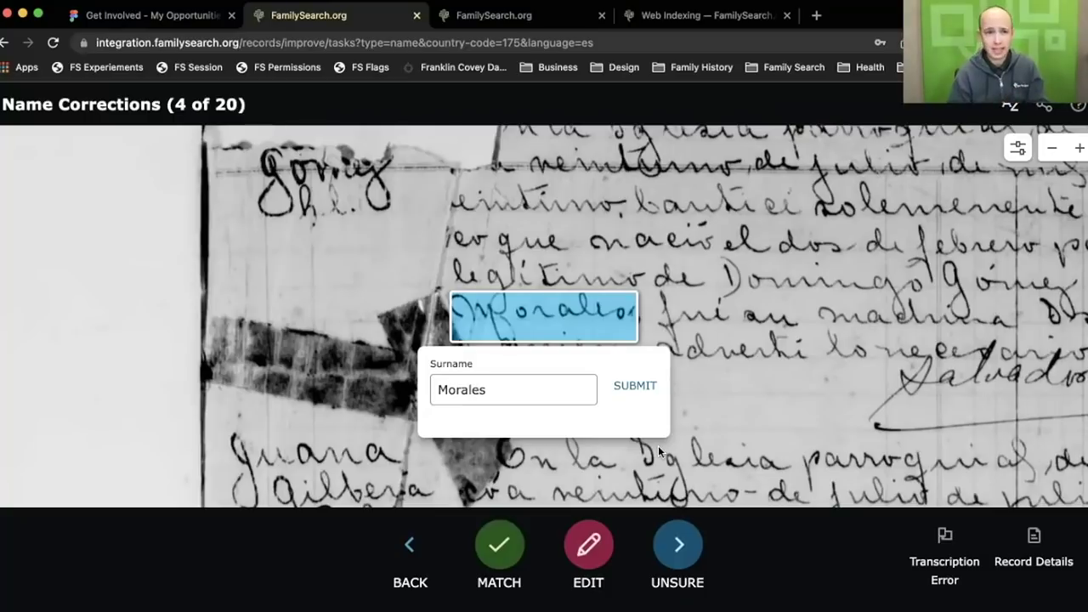
- Mark names 4 through 20 as unsure to finish the batch, and go on to a new batch of 20 names
left_click(684, 548)
left_click(684, 548)
left_click(684, 548)
left_click(684, 548)
left_click(684, 548)
left_click(684, 548)
left_click(684, 548)
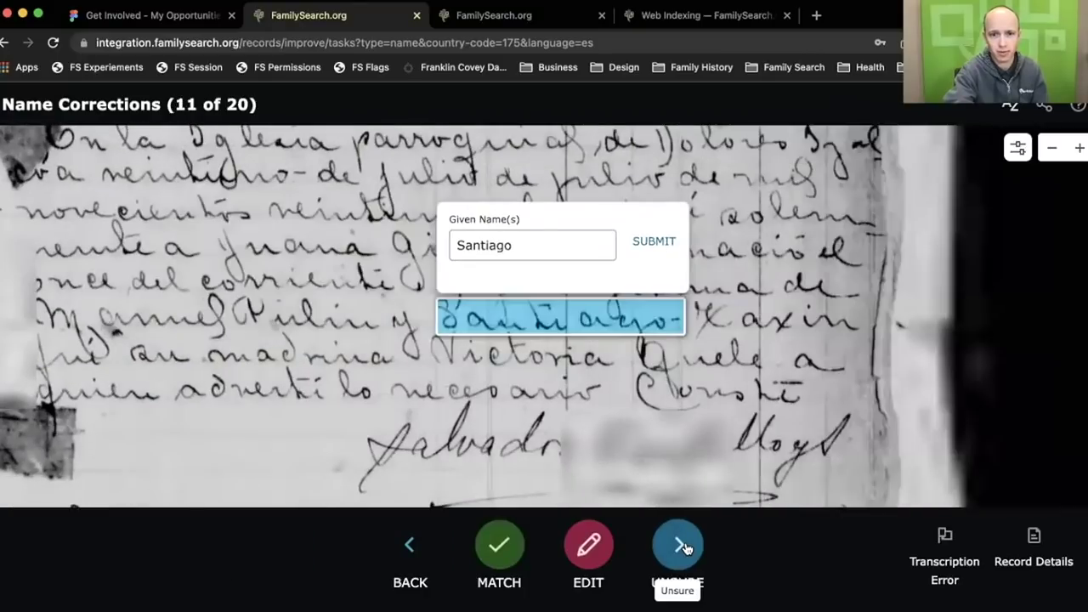
left_click(684, 548)
left_click(685, 548)
left_click(684, 548)
left_click(684, 549)
left_click(684, 548)
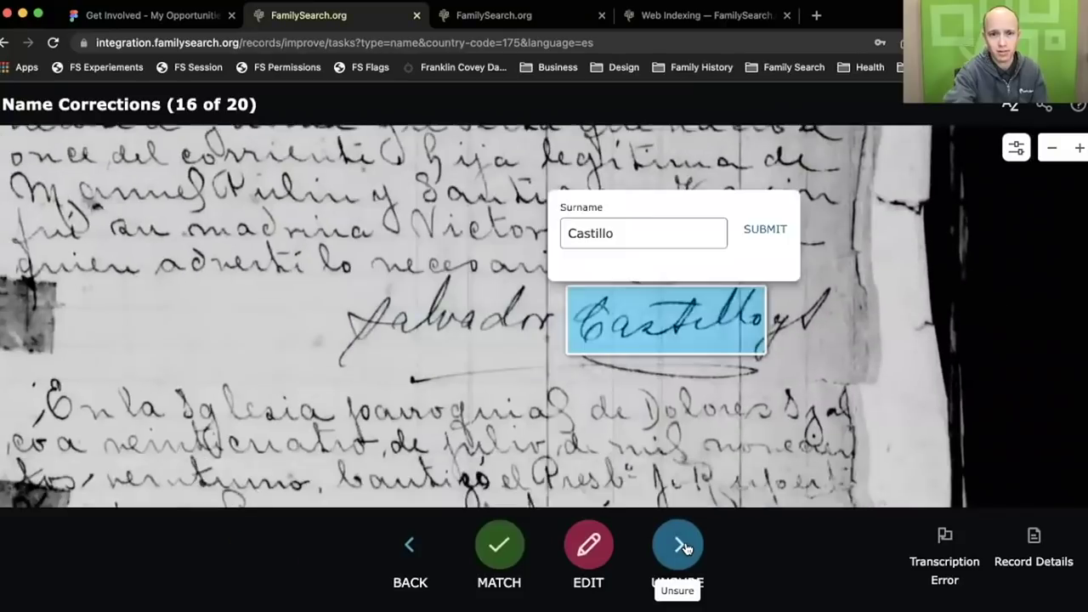
left_click(685, 548)
left_click(684, 549)
left_click(684, 548)
left_click(684, 548)
left_click(684, 548)
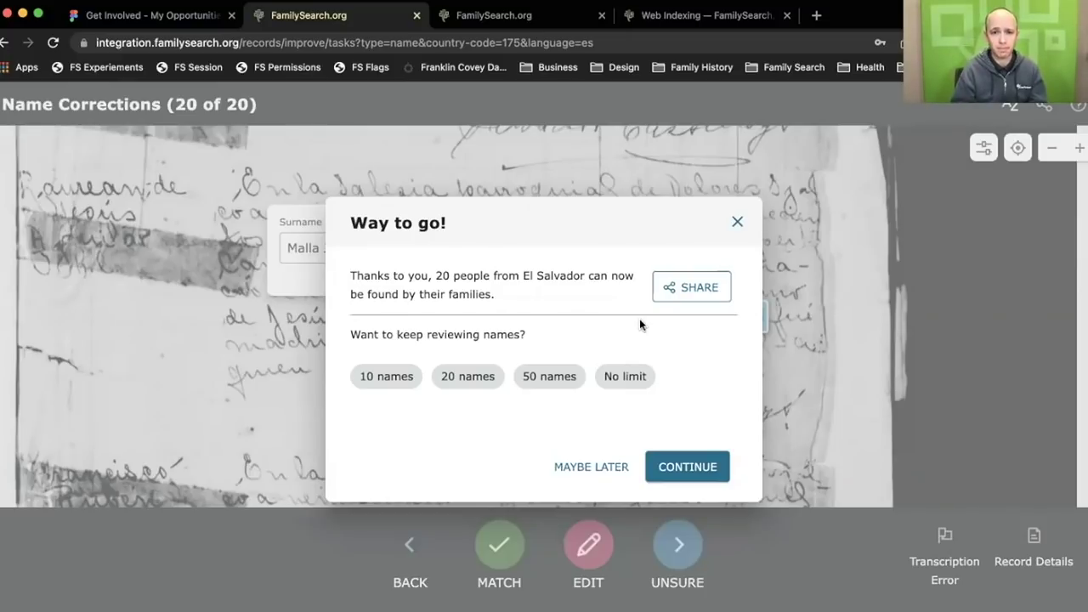
left_click(591, 466)
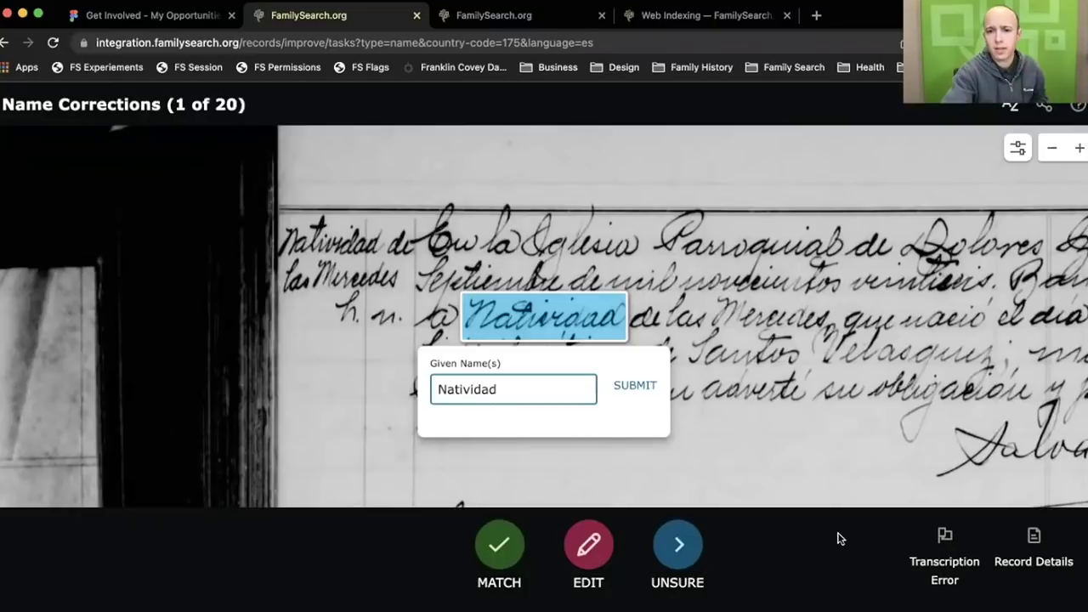
- Look through the transcription error report options, cancel the report, and open the record details
left_click(946, 538)
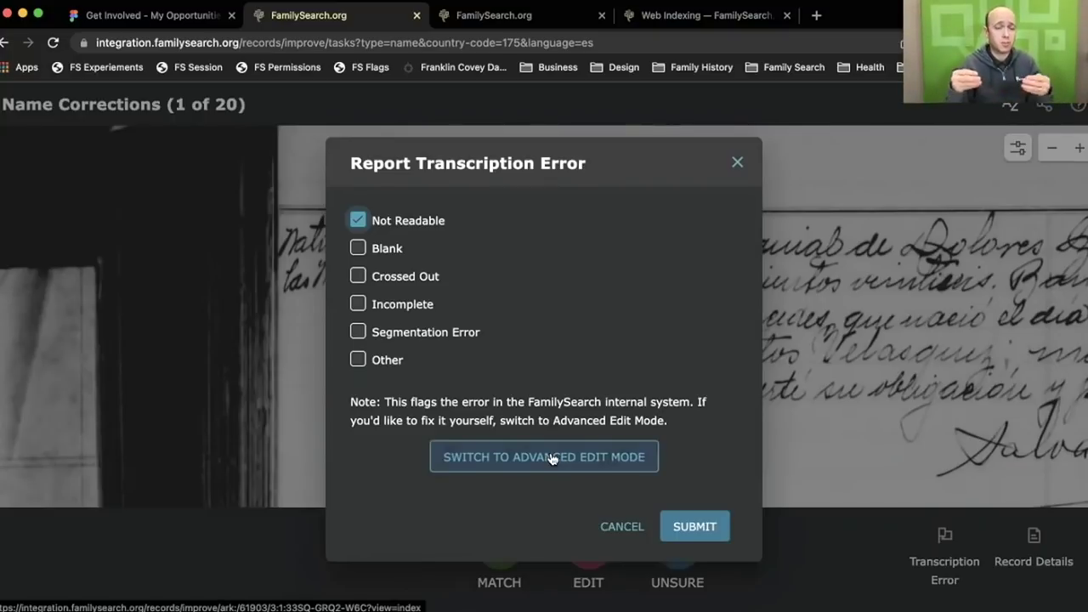
left_click(621, 526)
left_click(1033, 537)
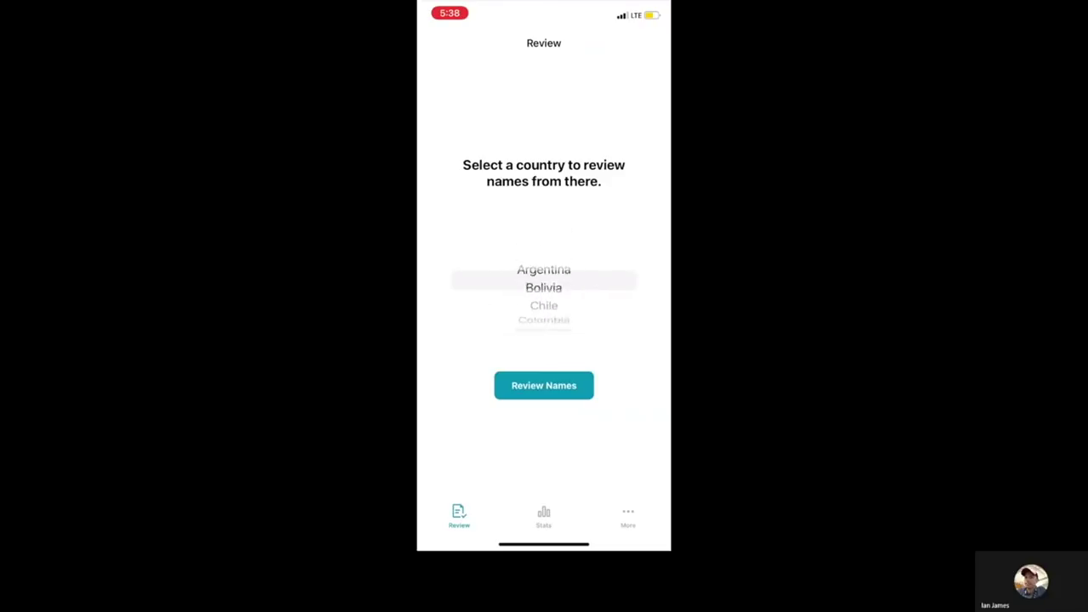
- Switch to the Get Involved mobile app, choose a country to review names from, and mark the seventh name as a match
scroll(544, 281, "down", 7)
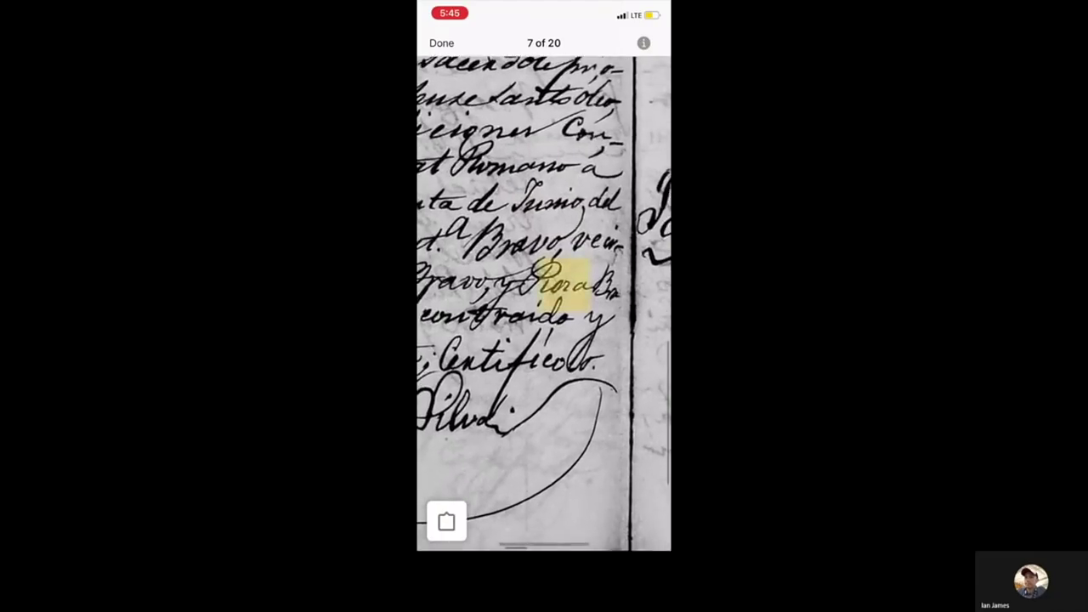
left_click(474, 497)
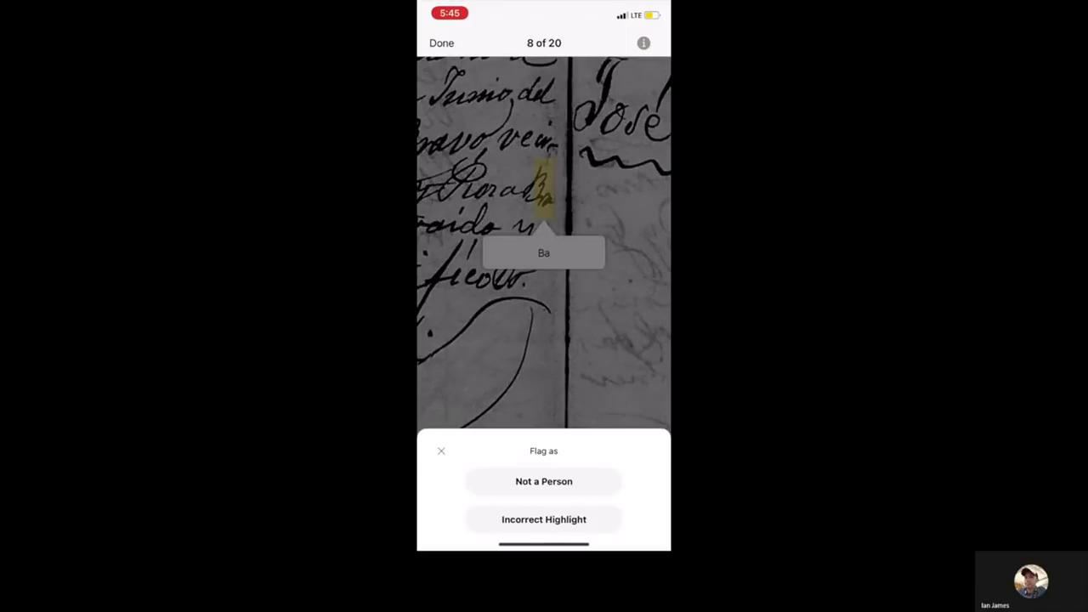
- Close the flagging options for the eighth name without flagging it, and open the tips for reviewing records
left_click(441, 450)
left_click(643, 43)
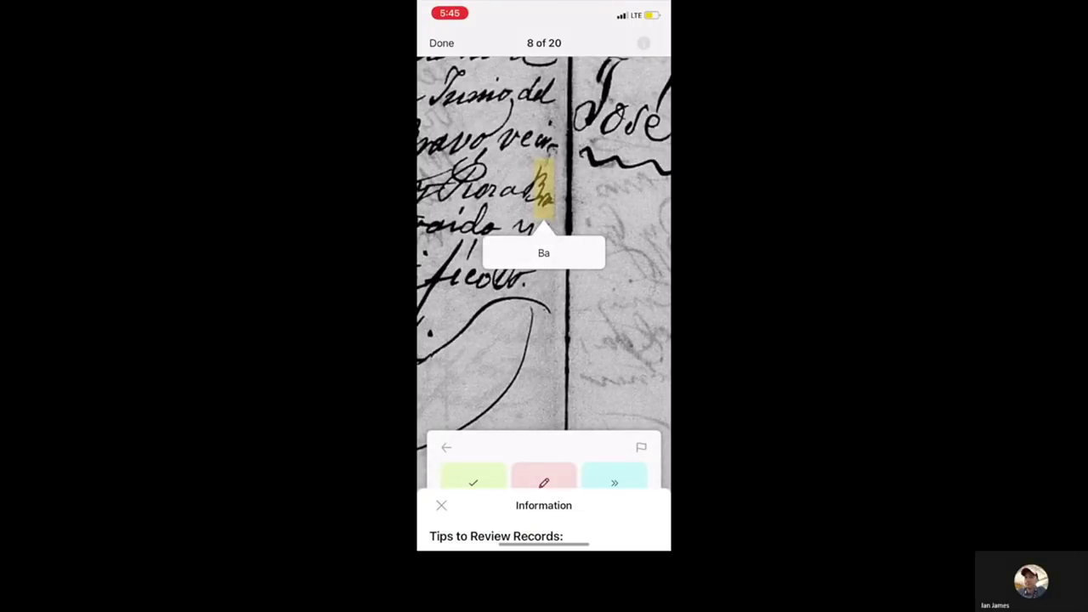